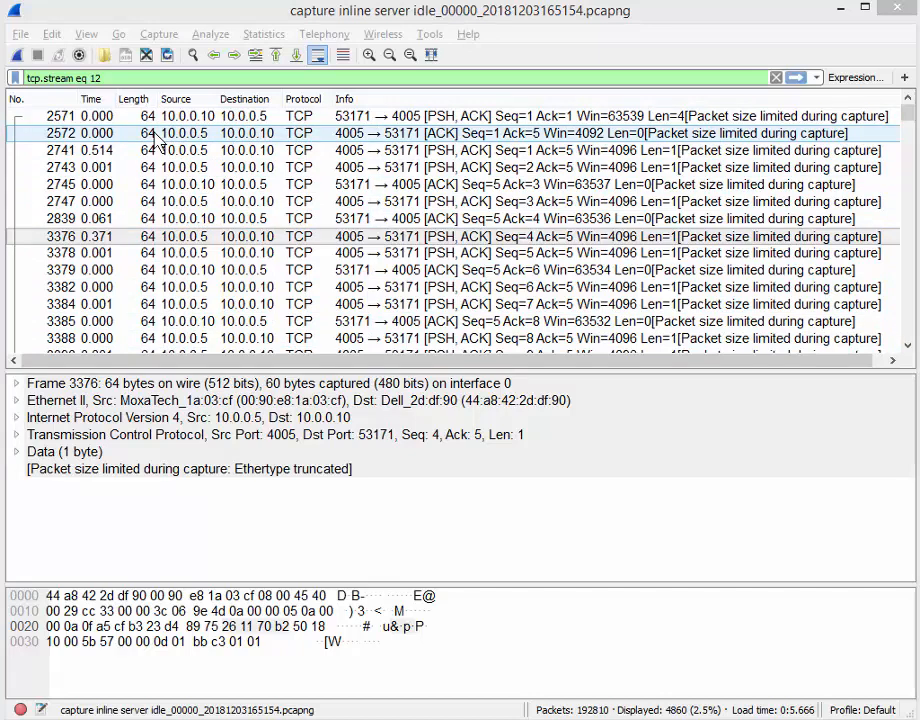
Examine the payload lengths and acknowledgements of the packets from 2741 through 3384 in the filtered TCP stream
{"action": "left_click", "coordinate": [521, 205]}
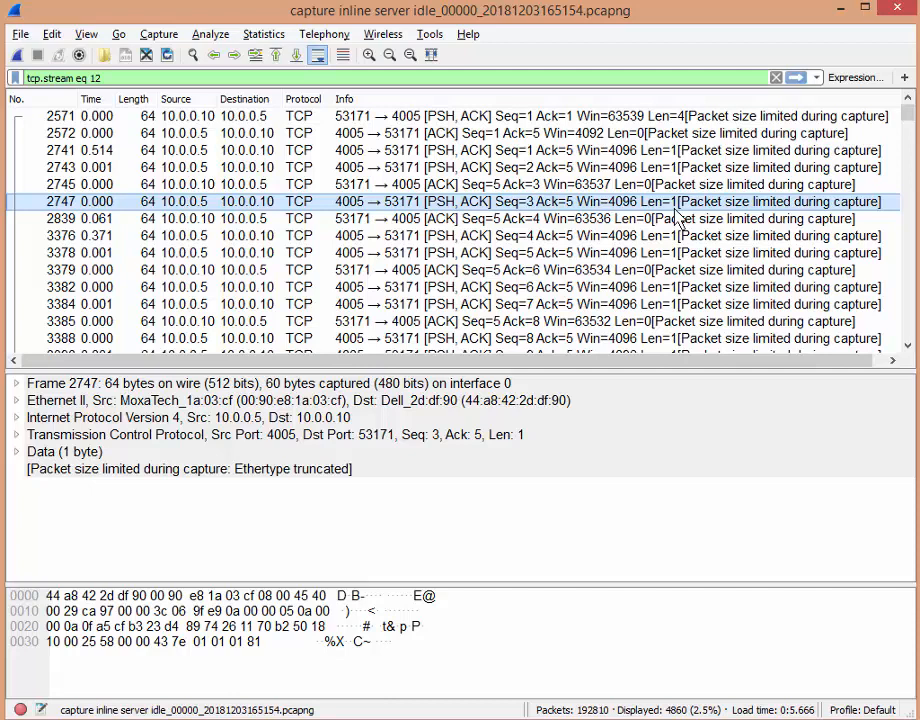
{"action": "left_click", "coordinate": [672, 152]}
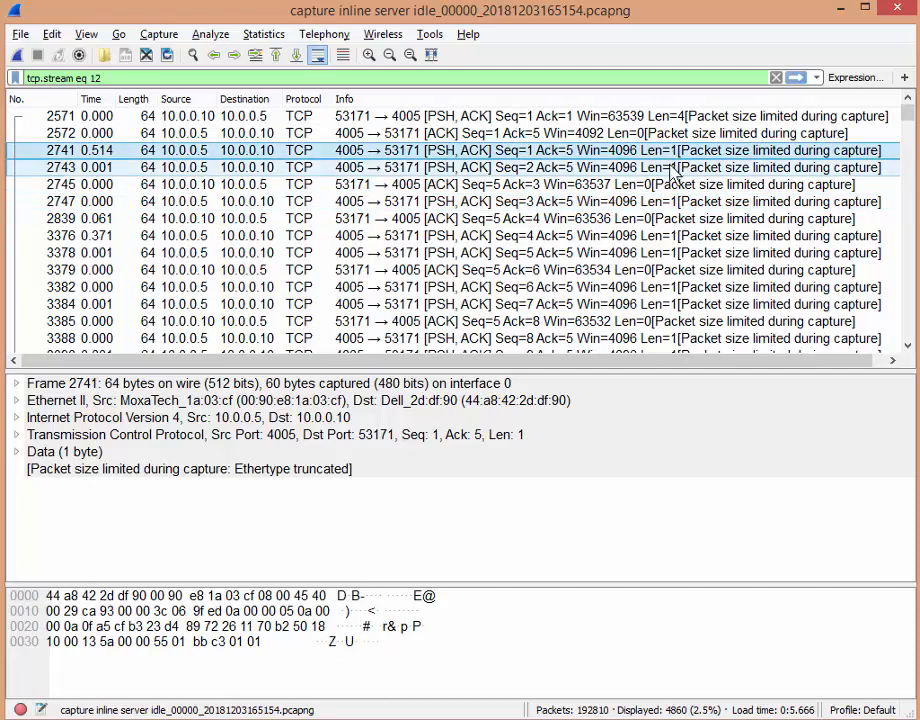
{"action": "left_click", "coordinate": [672, 170]}
{"action": "left_click", "coordinate": [655, 185]}
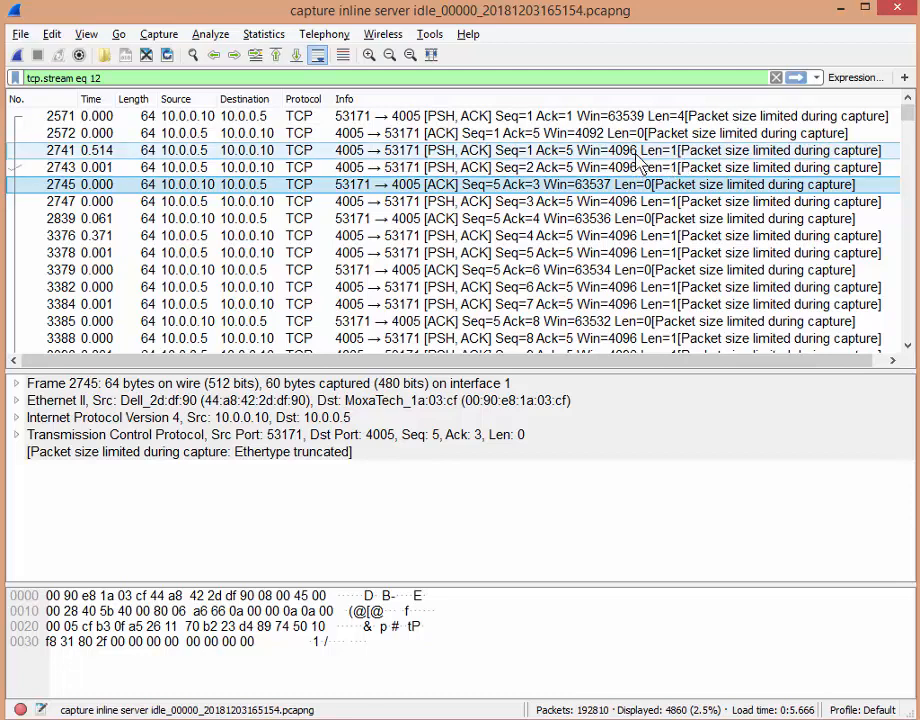
{"action": "left_click", "coordinate": [620, 287]}
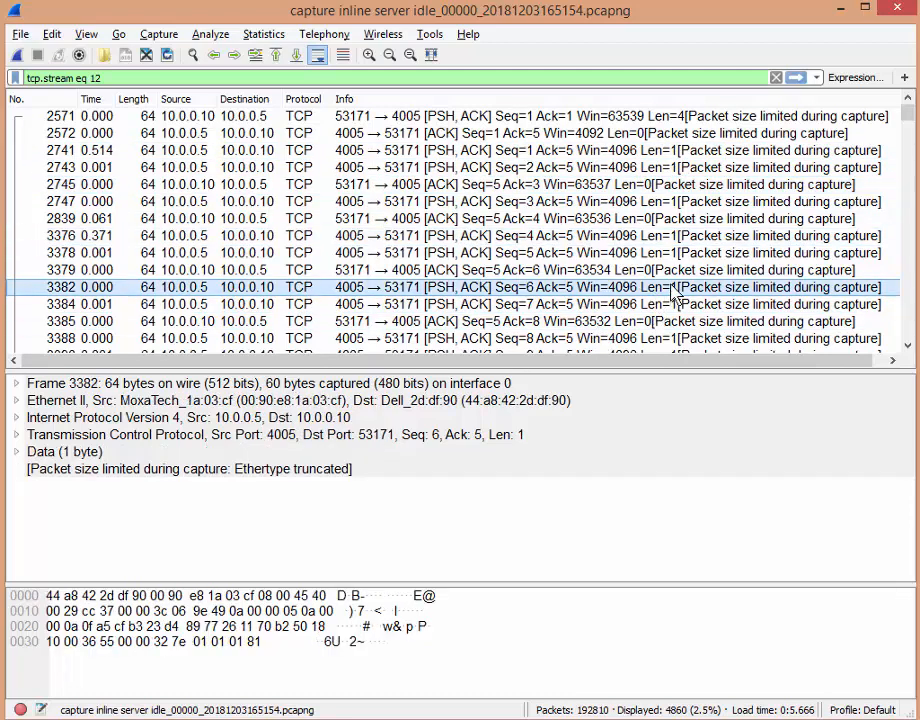
{"action": "left_click", "coordinate": [673, 250]}
{"action": "left_click", "coordinate": [668, 236]}
{"action": "left_click", "coordinate": [680, 286]}
{"action": "left_click", "coordinate": [681, 305]}
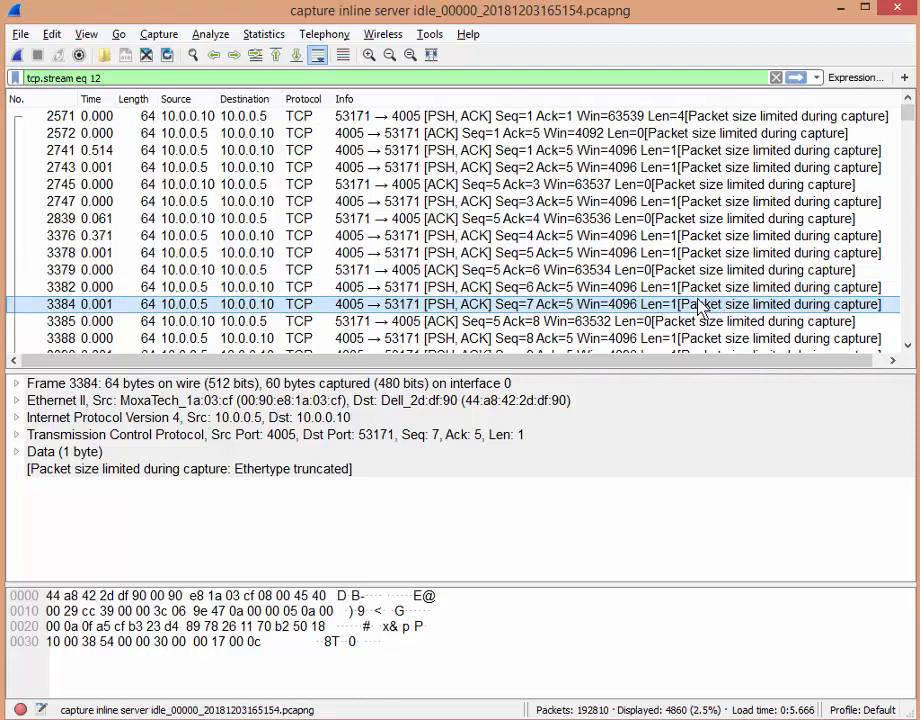
Expand the Data section of packet 3378, compare the data bytes of packets 3384 and 3388, and highlight packet 3388's byte
{"action": "left_click", "coordinate": [656, 253]}
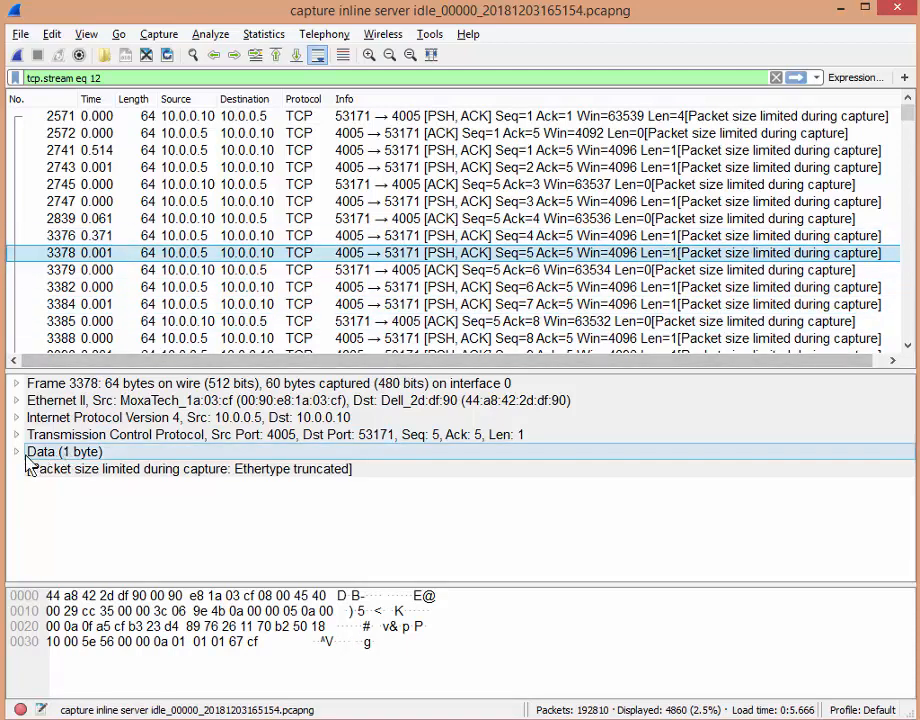
{"action": "left_click", "coordinate": [16, 452]}
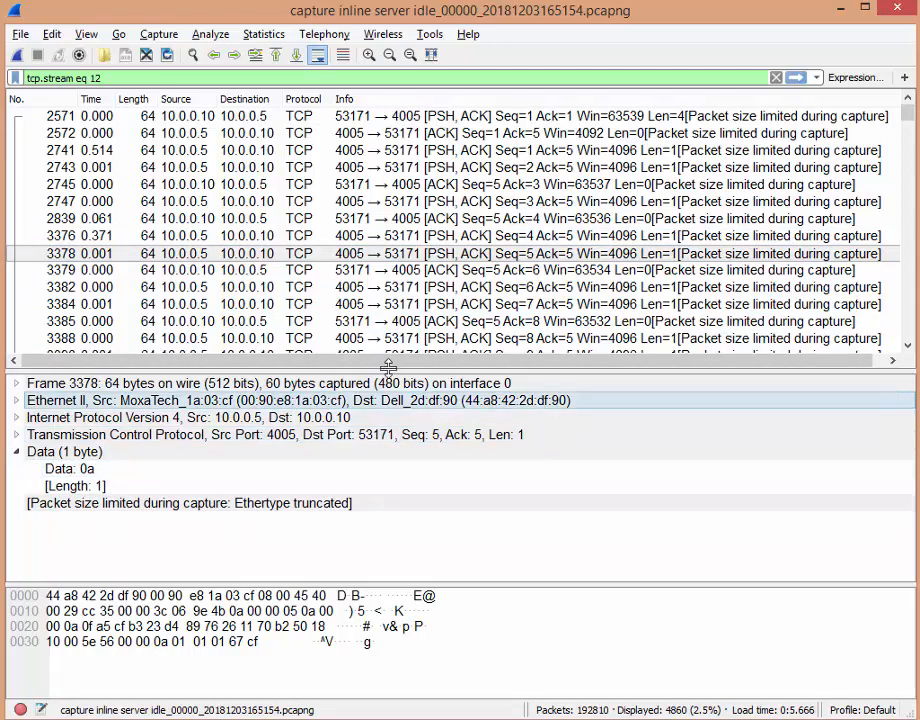
{"action": "left_click", "coordinate": [653, 304]}
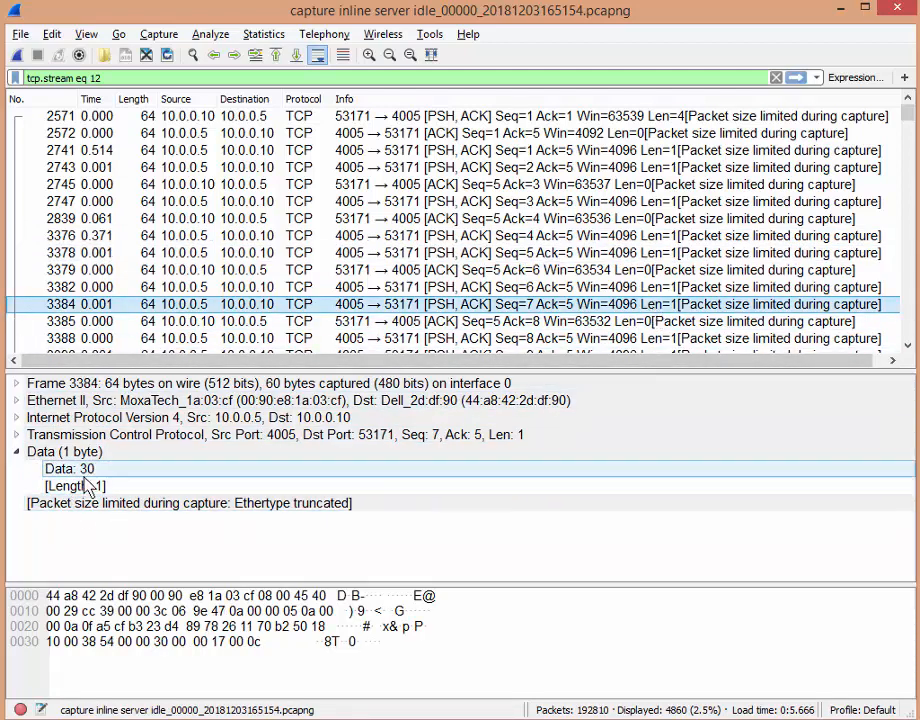
{"action": "left_click", "coordinate": [658, 338]}
{"action": "left_click", "coordinate": [75, 470]}
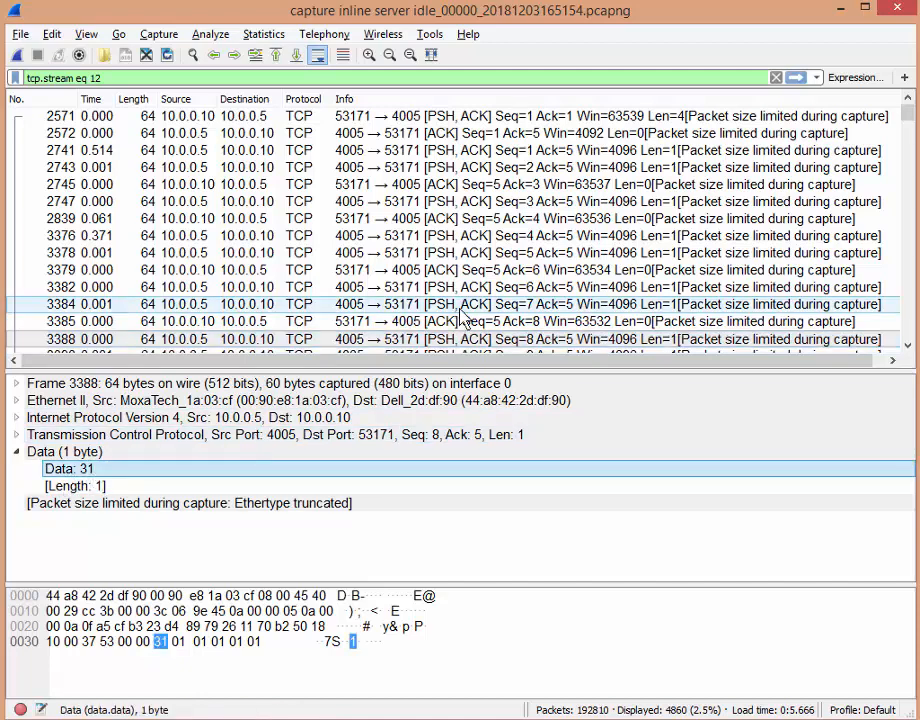
Select packet 2839, go down the list to packet 6484, and follow its TCP stream
{"action": "left_click", "coordinate": [456, 219]}
{"action": "scroll", "coordinate": [475, 258], "scroll_direction": "down", "scroll_amount": 5}
{"action": "scroll", "coordinate": [475, 258], "scroll_direction": "down", "scroll_amount": 10}
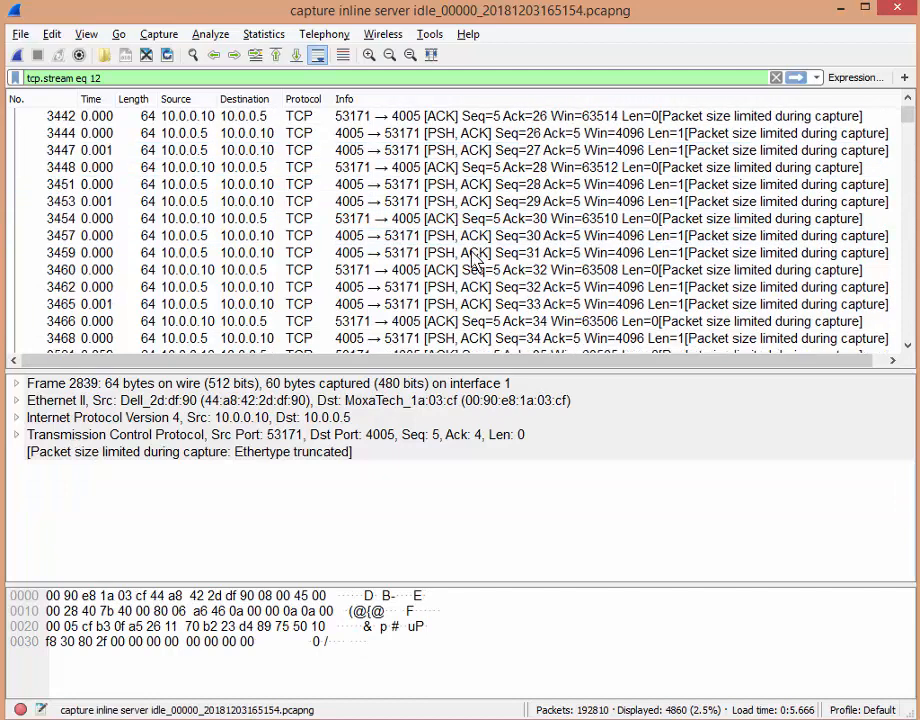
{"action": "scroll", "coordinate": [475, 258], "scroll_direction": "down", "scroll_amount": 3}
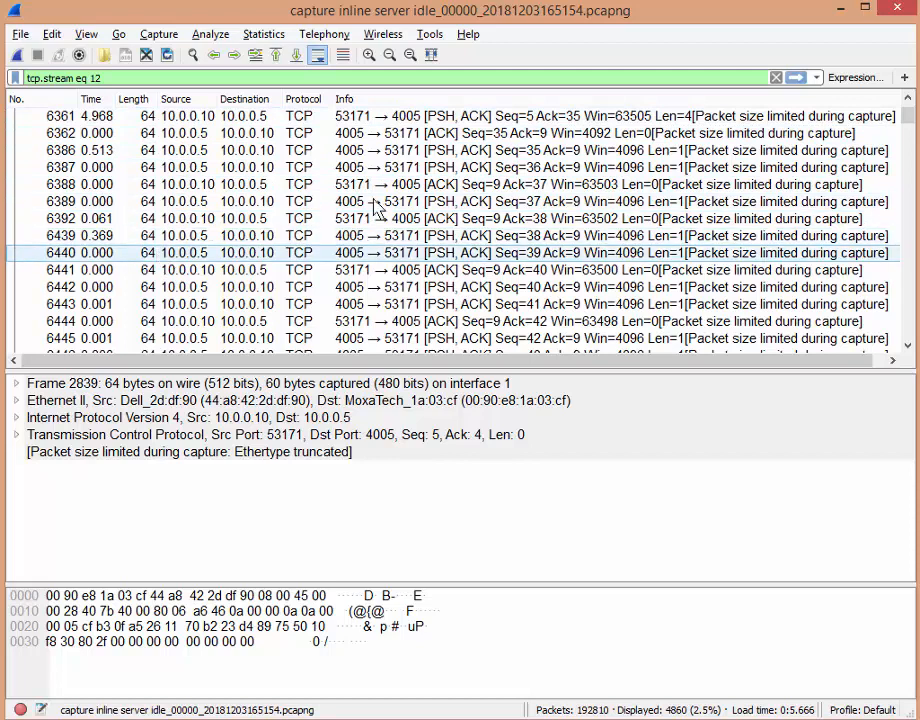
{"action": "scroll", "coordinate": [525, 203], "scroll_direction": "down", "scroll_amount": 10}
{"action": "scroll", "coordinate": [525, 203], "scroll_direction": "down", "scroll_amount": 2}
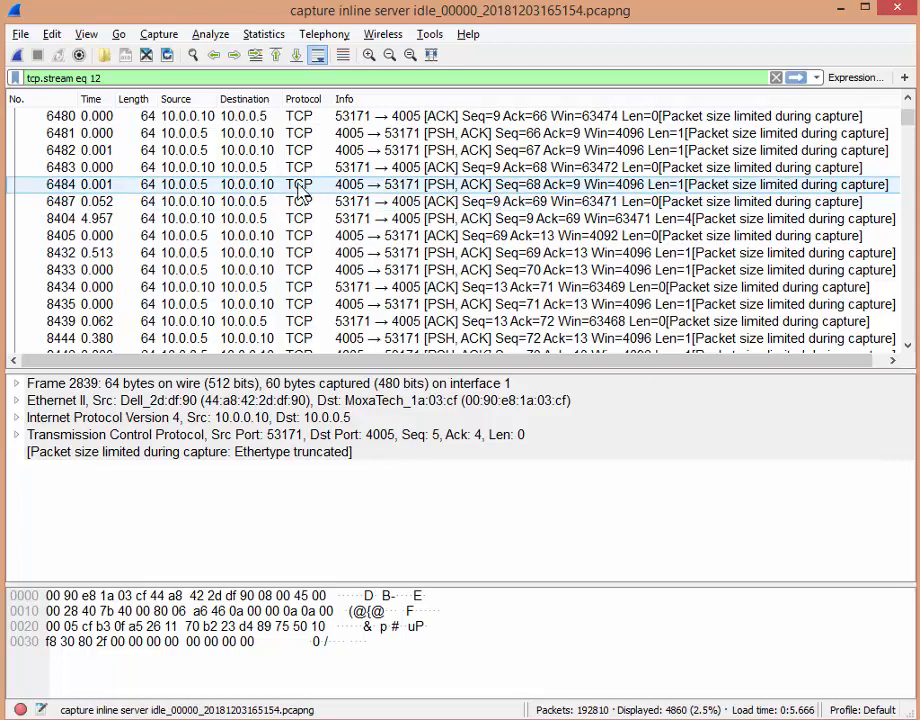
{"action": "right_click", "coordinate": [265, 186]}
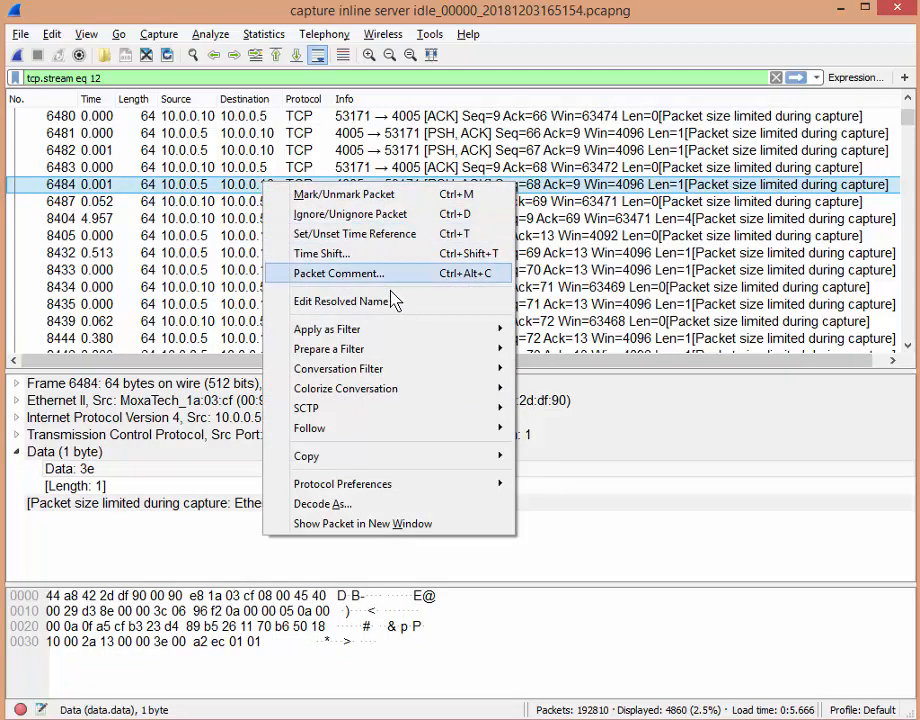
{"action": "mouse_move", "coordinate": [389, 430]}
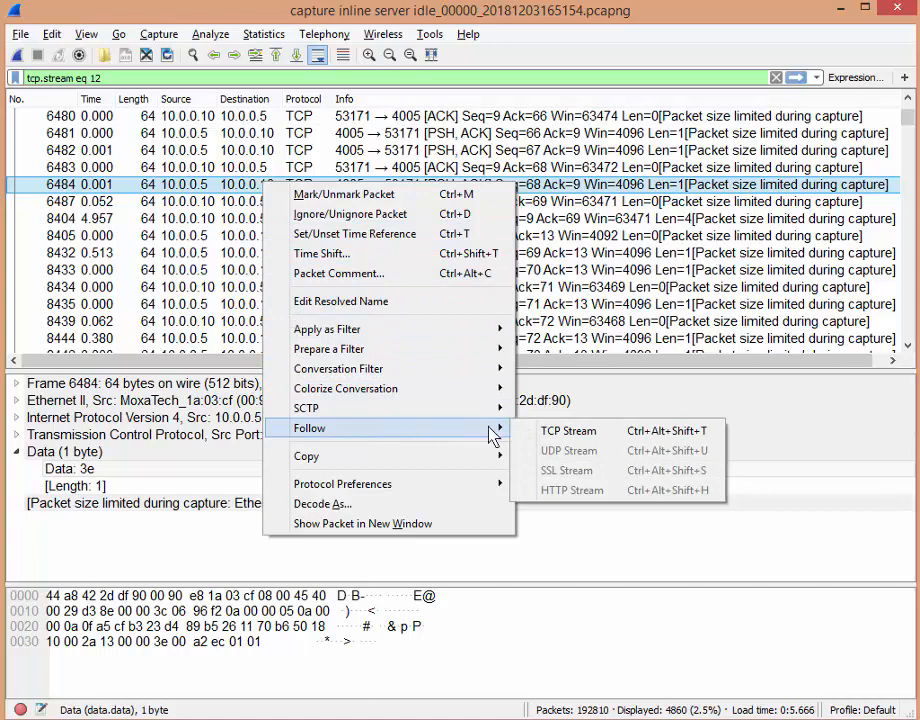
{"action": "left_click", "coordinate": [607, 443]}
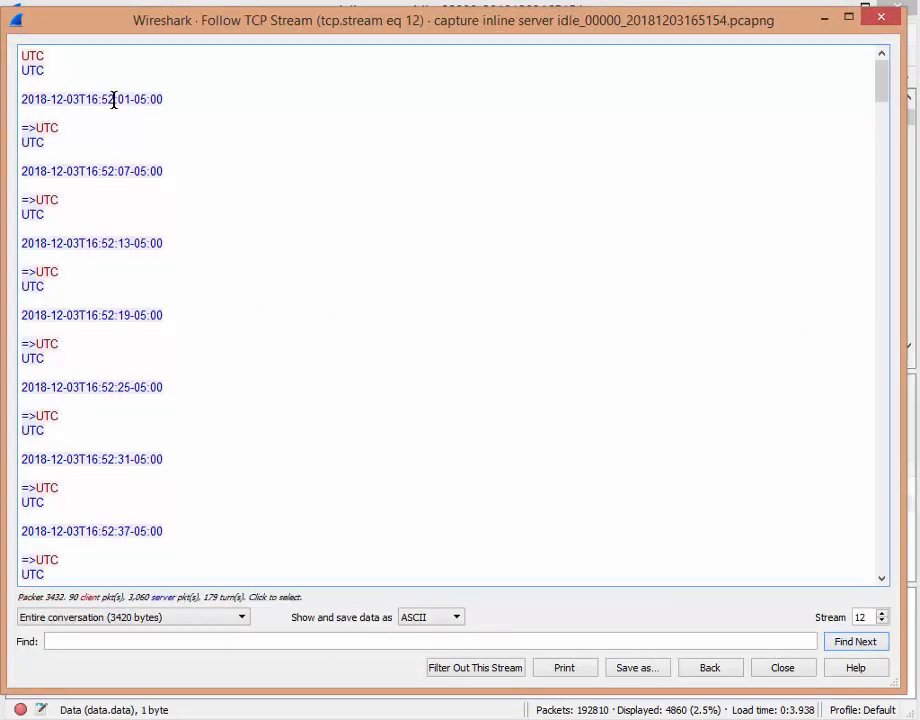
Examine the first UTC request and its timestamp reply in the followed conversation and close the stream window
{"action": "left_click_drag", "start_coordinate": [21, 57], "coordinate": [175, 103]}
{"action": "left_click", "coordinate": [26, 71]}
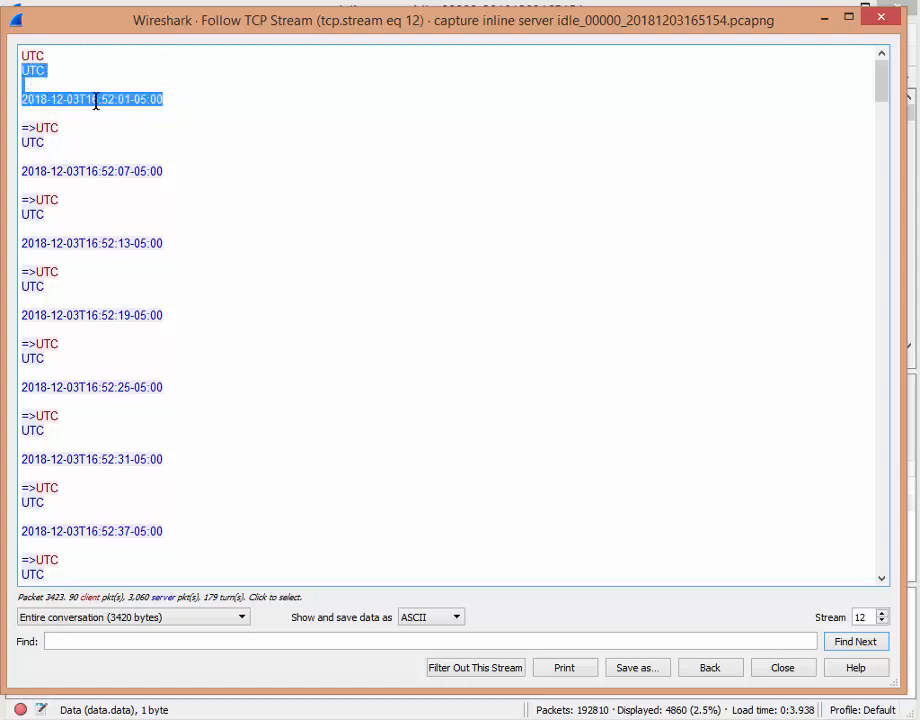
{"action": "left_click", "coordinate": [198, 113]}
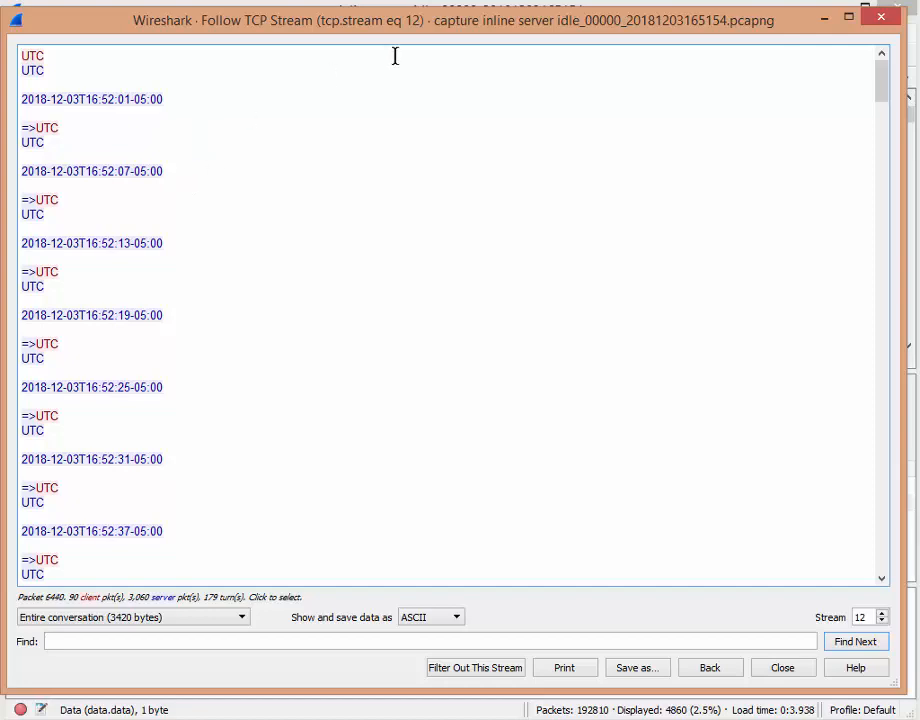
{"action": "left_click", "coordinate": [880, 17]}
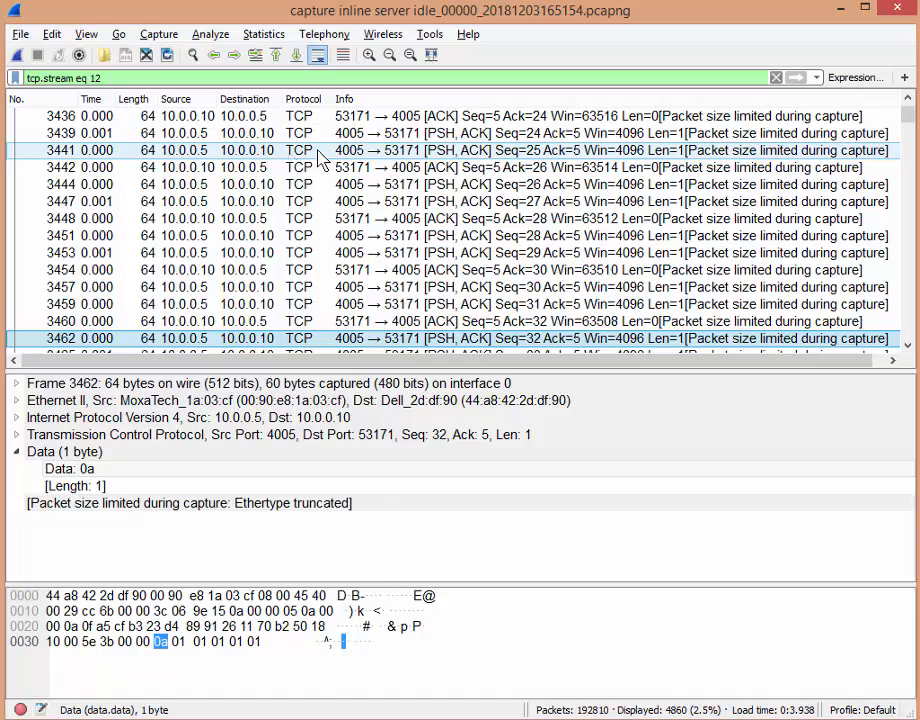
Inspect the data bytes of server packets 3451, 3453, 3459 and 3457
{"action": "left_click", "coordinate": [678, 240]}
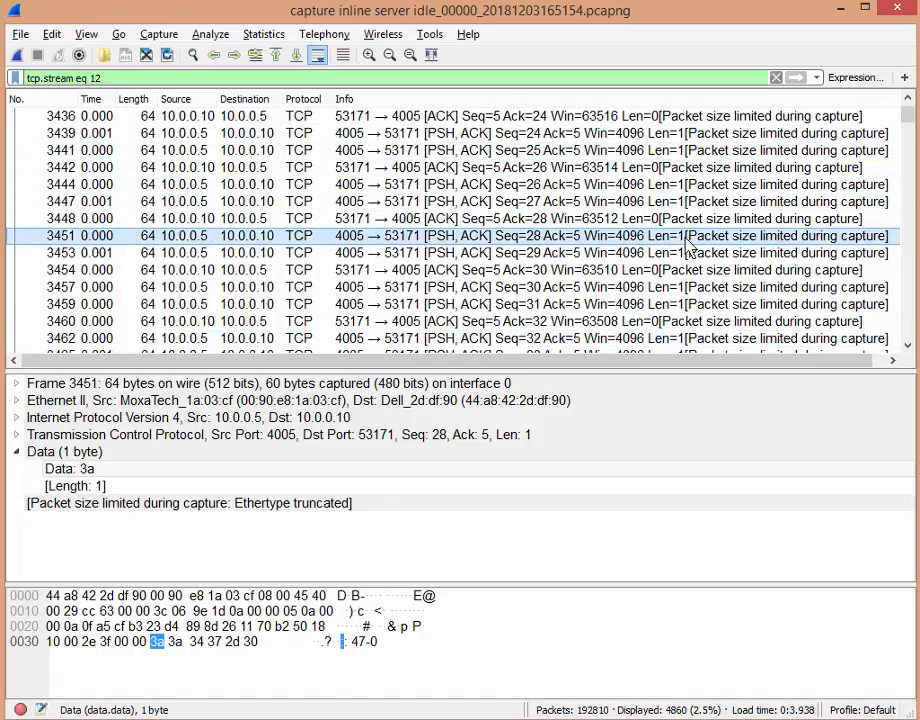
{"action": "left_click", "coordinate": [682, 254]}
{"action": "left_click", "coordinate": [688, 305]}
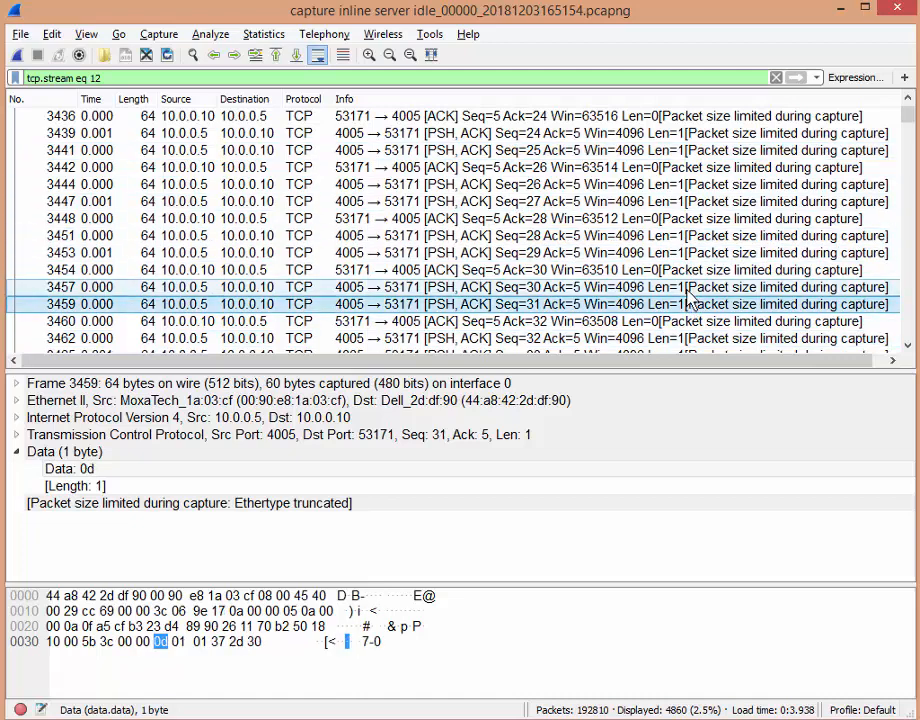
{"action": "left_click", "coordinate": [650, 287]}
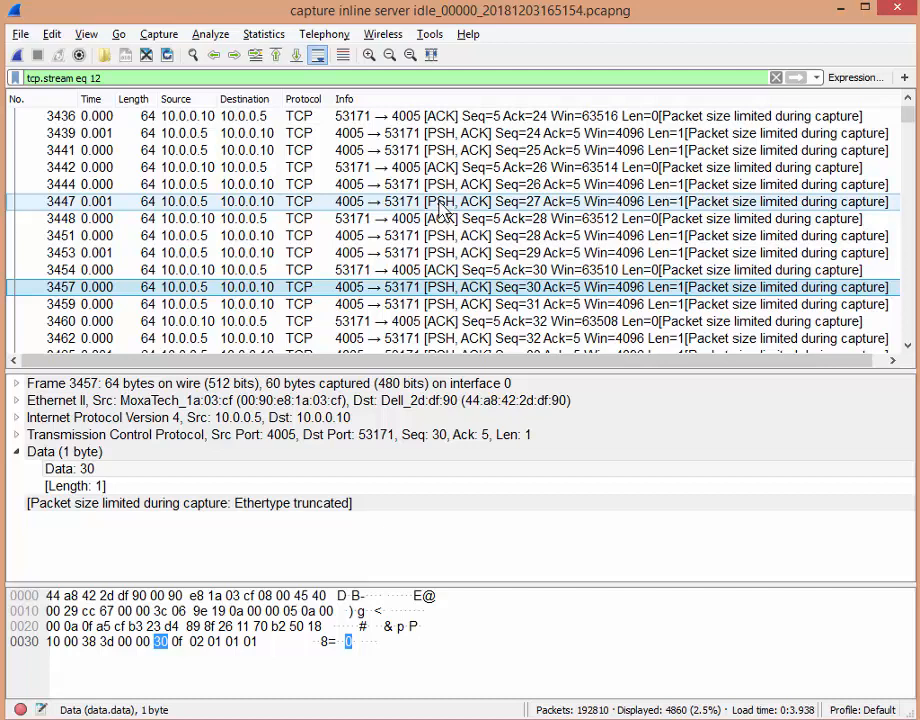